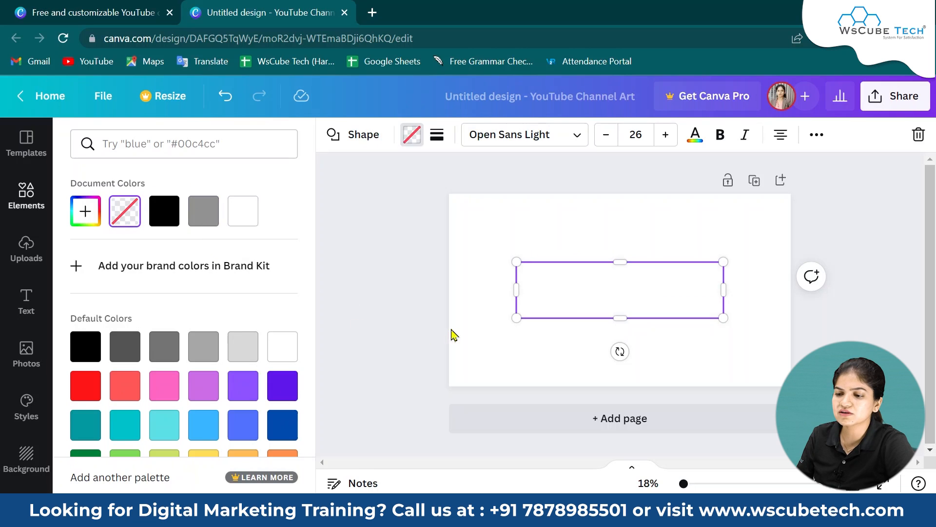
- Give the transparent rectangle in the centre of the page a solid border with a weight of 4
click(435, 137)
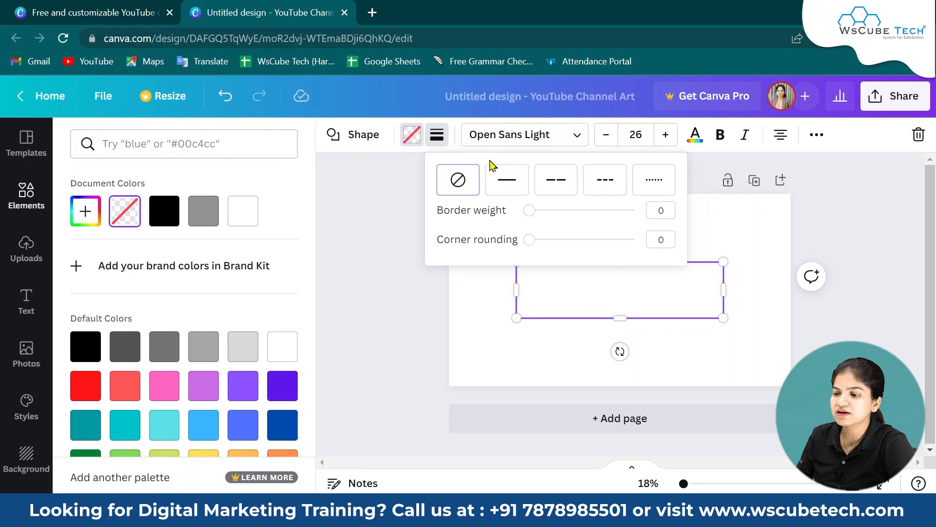
click(507, 192)
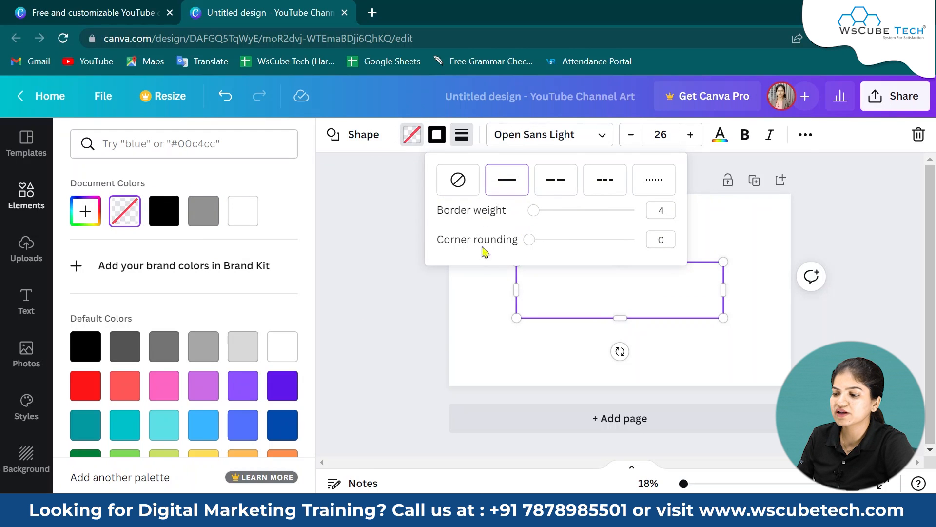
click(502, 344)
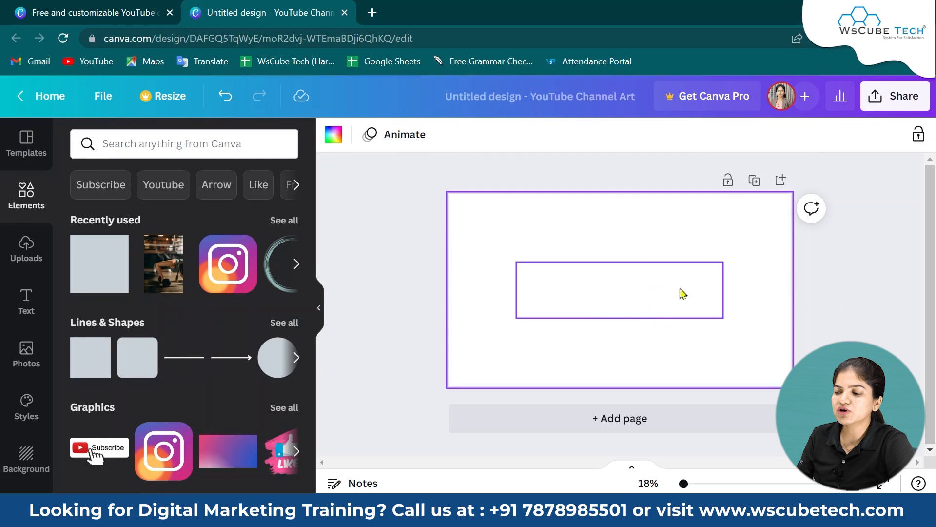
click(844, 313)
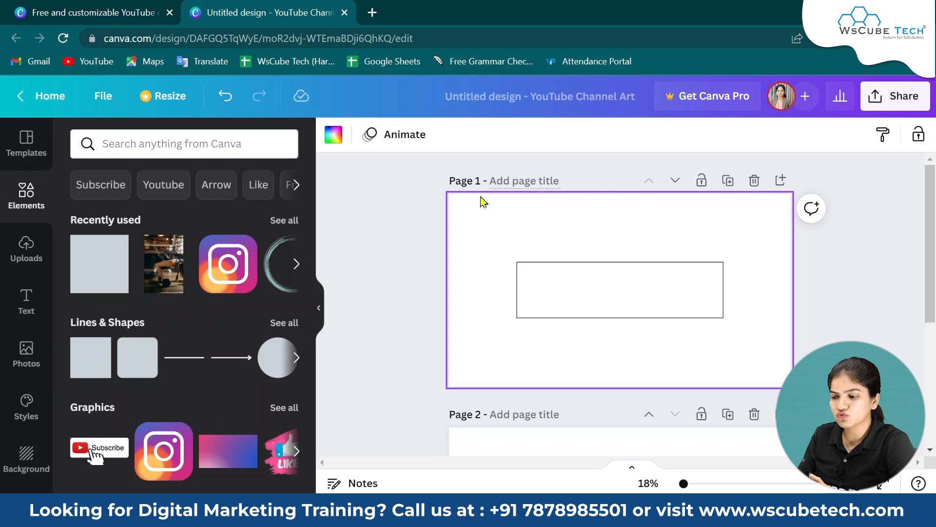
- Add the recommended photo of the neon-lit gaming mouse to page 1 and enlarge it to cover the whole page
click(26, 363)
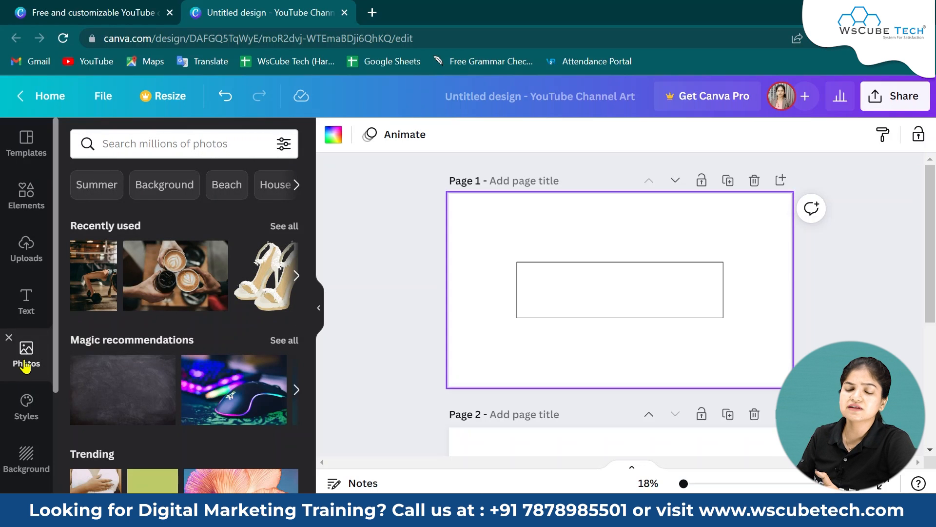
click(233, 391)
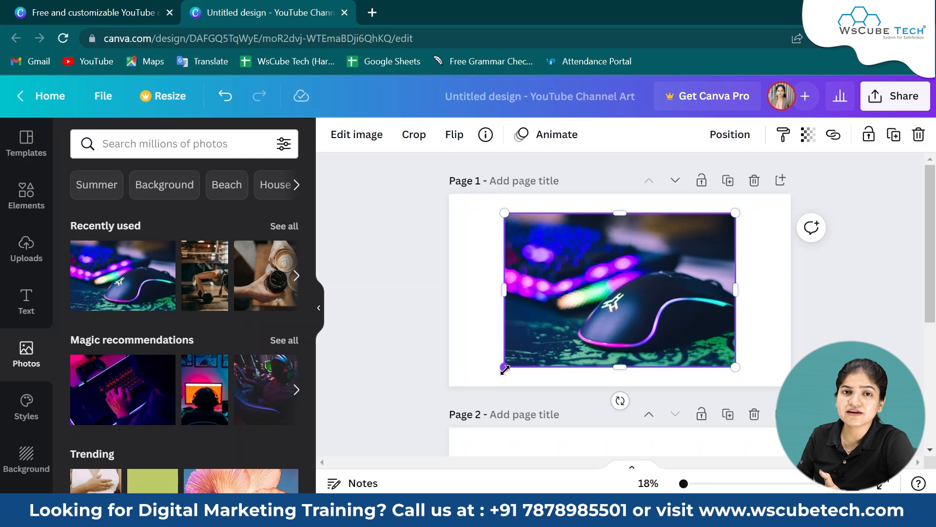
drag(505, 368, 419, 421)
drag(731, 215, 783, 189)
drag(718, 266, 732, 248)
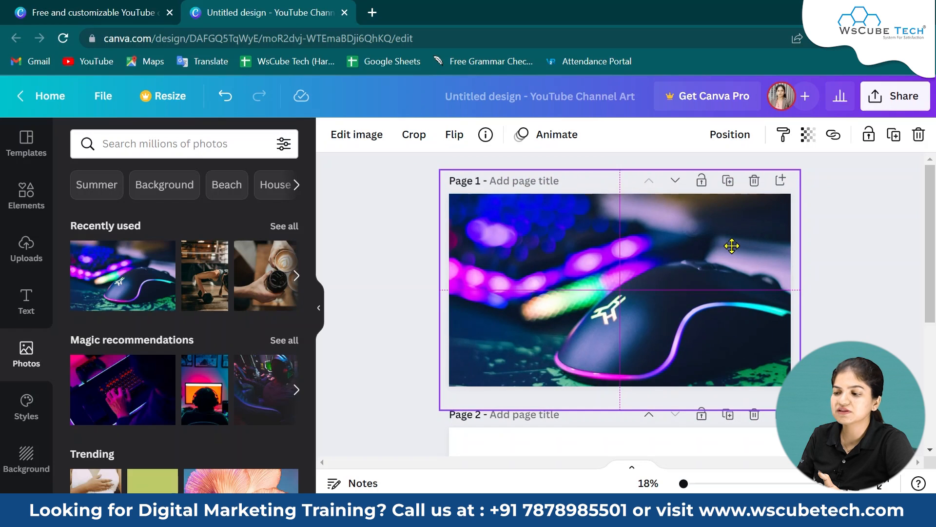
- Send the gaming mouse photo backward behind the outlined rectangle
click(731, 139)
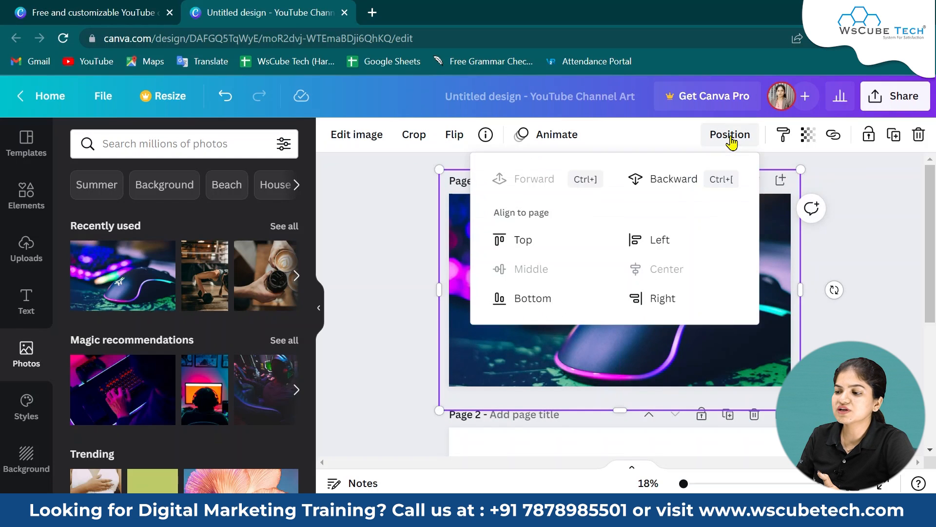
click(661, 177)
click(878, 315)
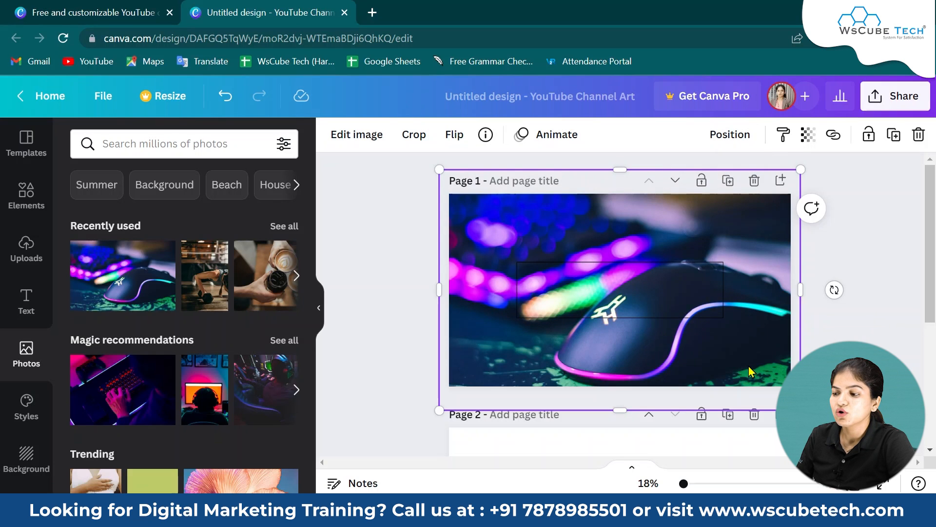
- Set the gaming mouse photo's transparency to 58 and deselect it
click(808, 135)
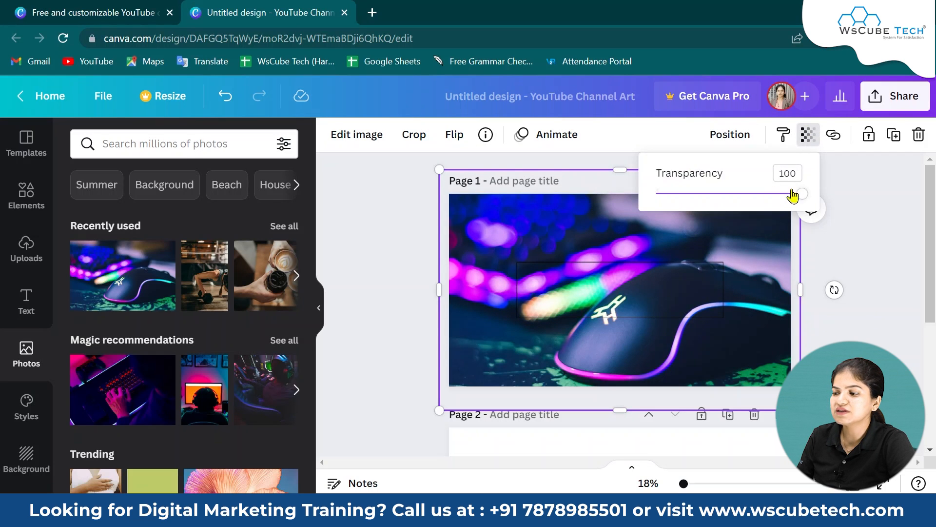
drag(795, 197, 741, 204)
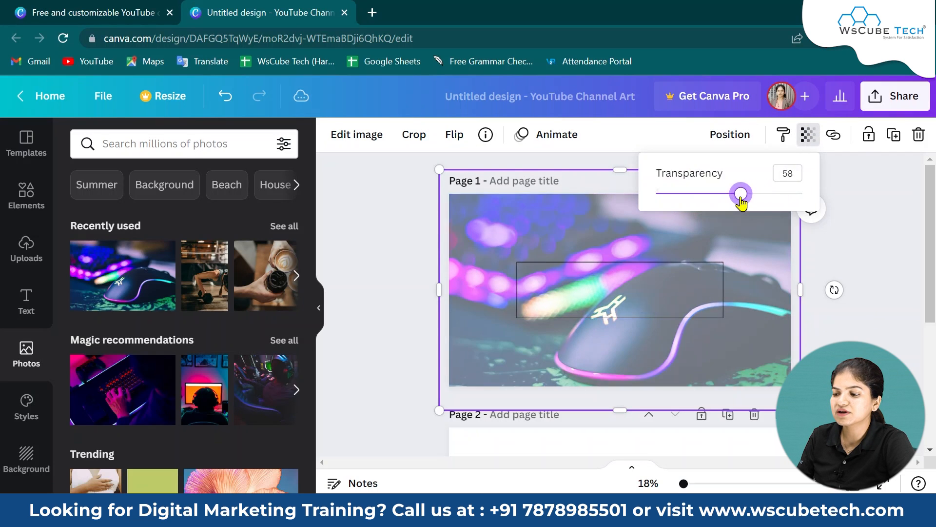
click(914, 352)
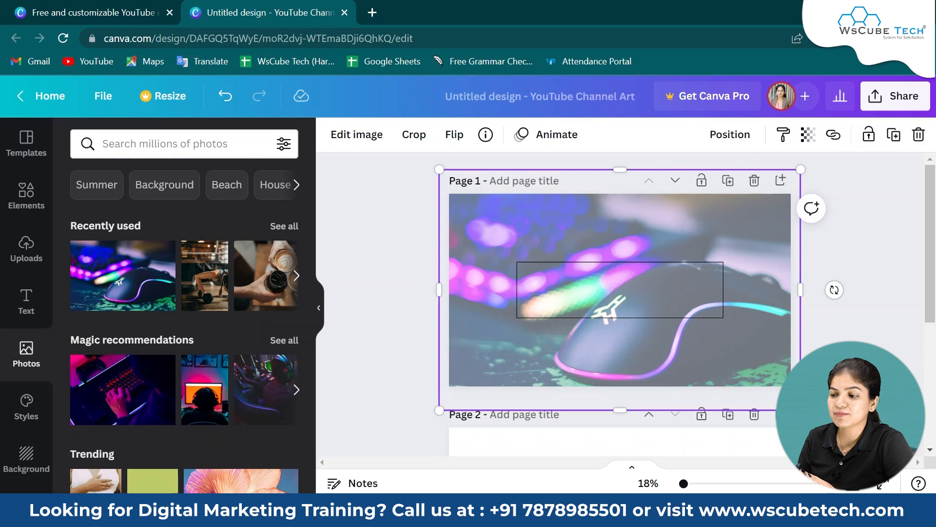
click(906, 365)
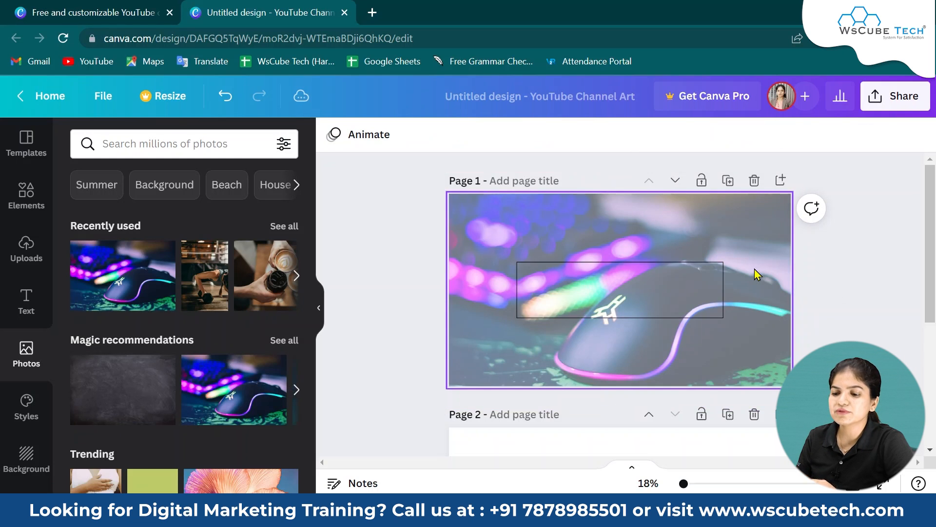
click(297, 393)
click(296, 393)
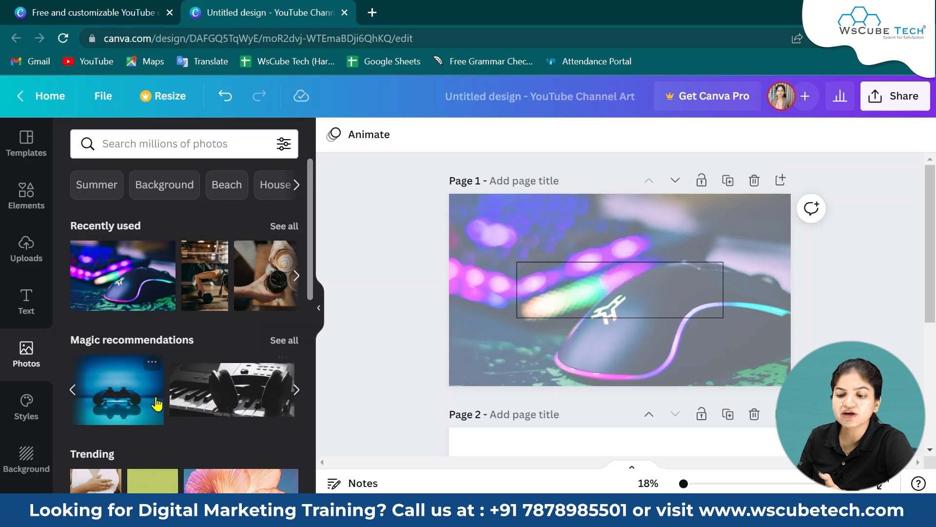
click(297, 390)
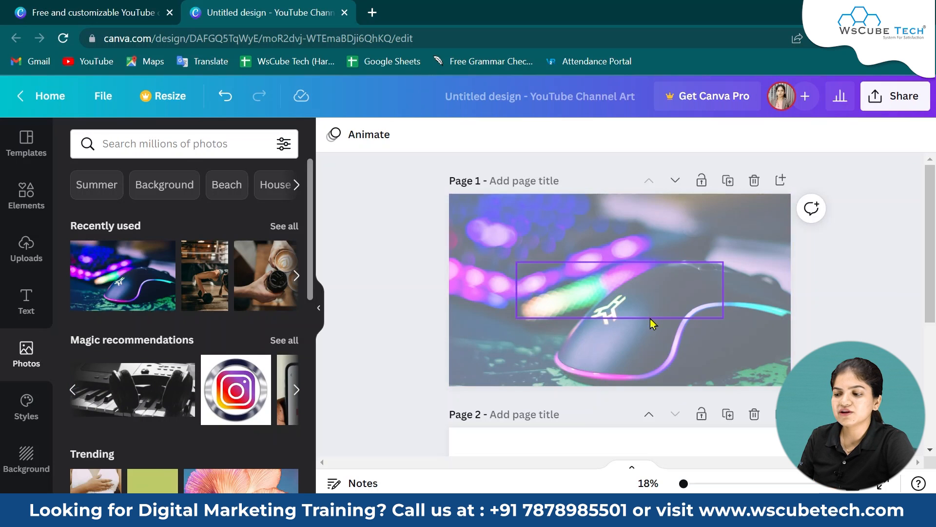
- Add a circle shape and place it inside the left end of the outlined rectangle
click(702, 309)
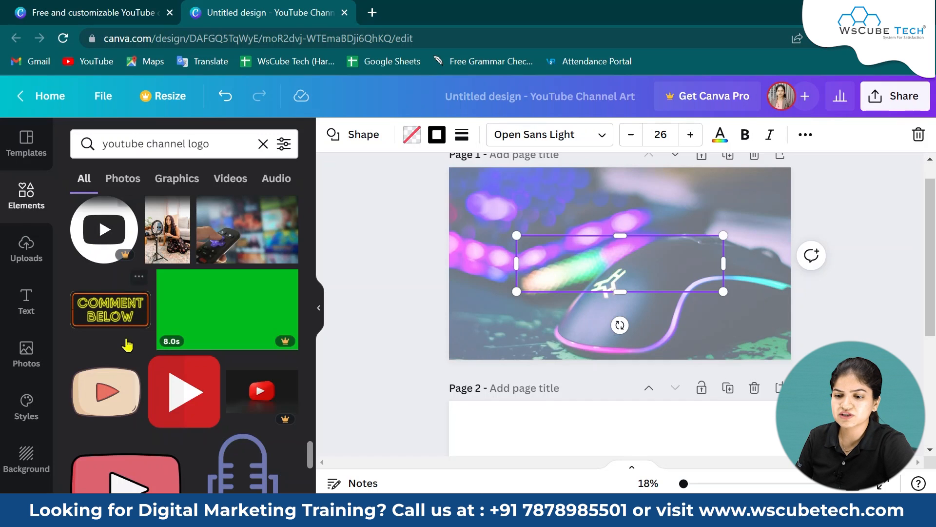
click(15, 204)
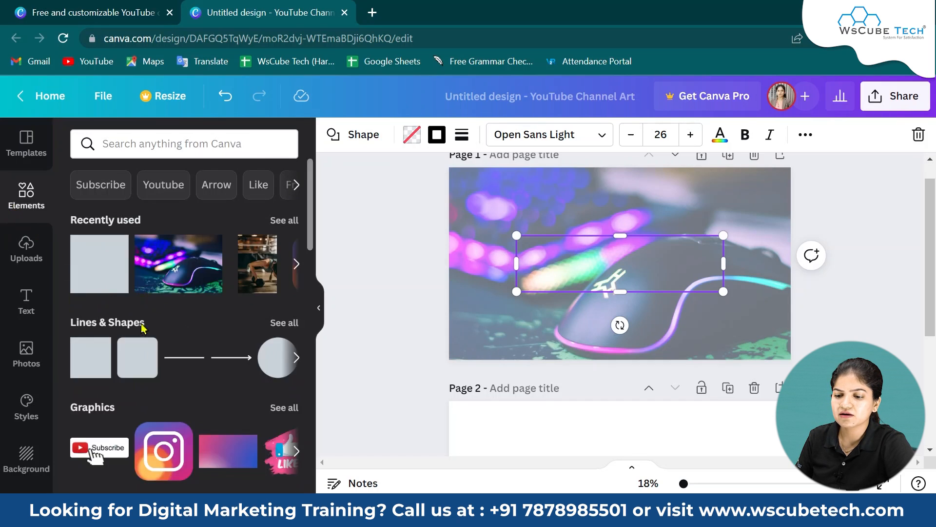
click(268, 360)
drag(609, 270, 539, 269)
- Fill the circle with black and deselect it
click(412, 135)
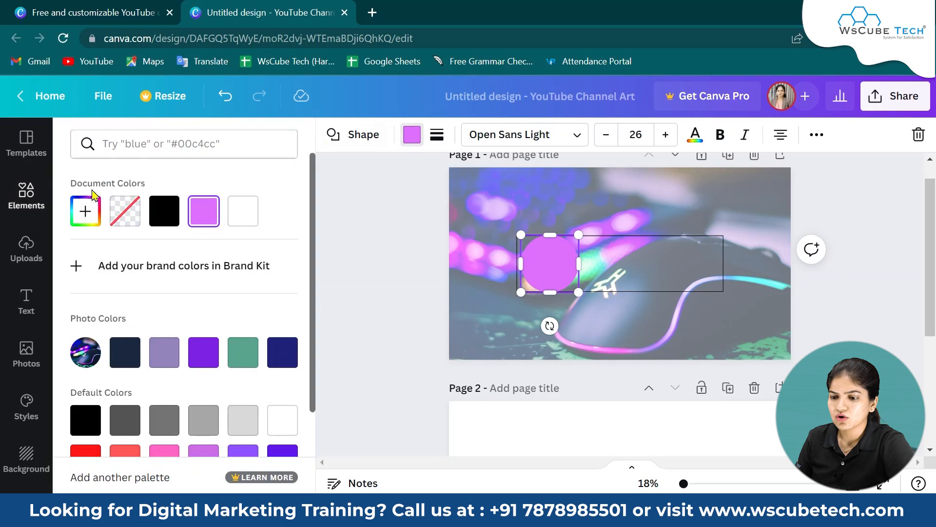
click(171, 219)
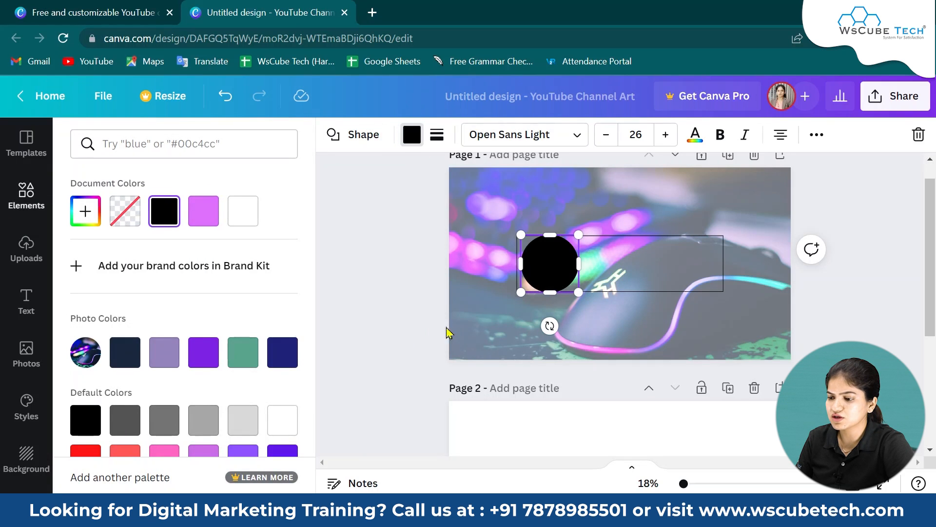
click(470, 332)
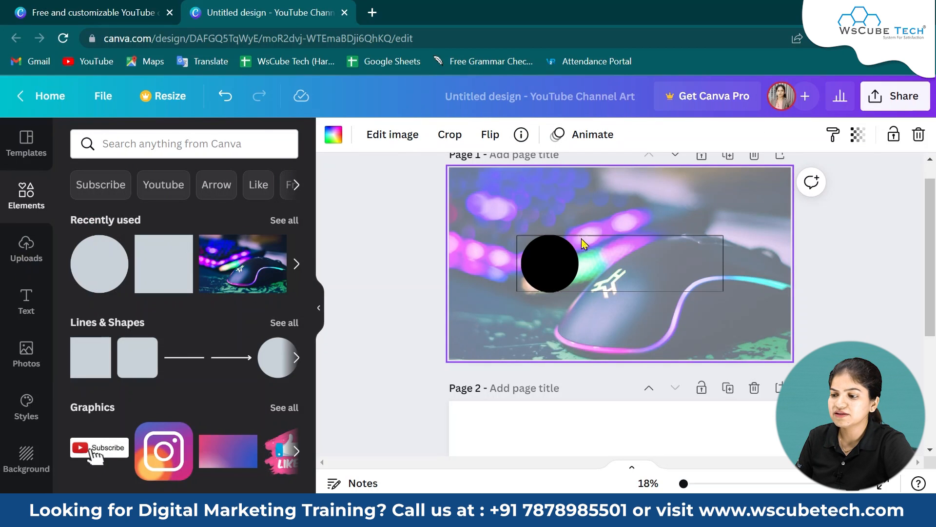
- Upload the logo file image-removebg-preview (31) from Downloads and add it to page 1
click(553, 263)
click(29, 248)
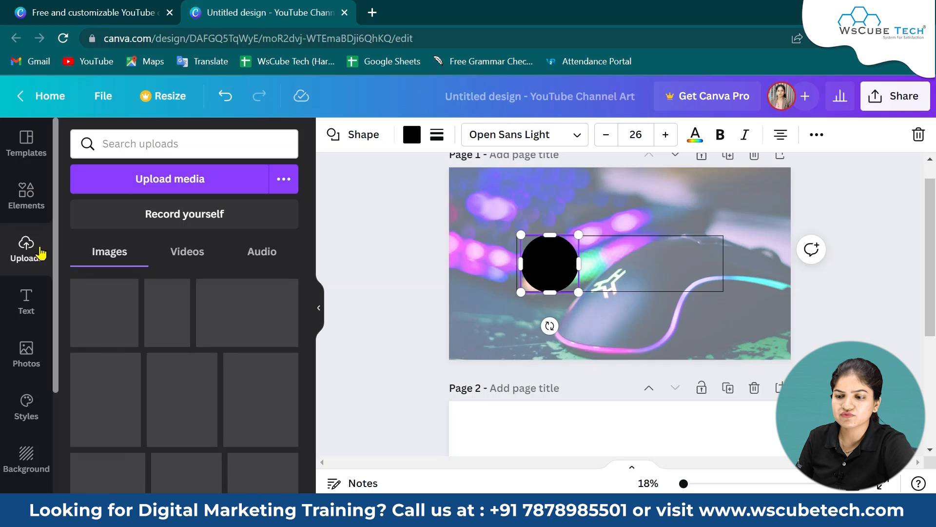
click(230, 183)
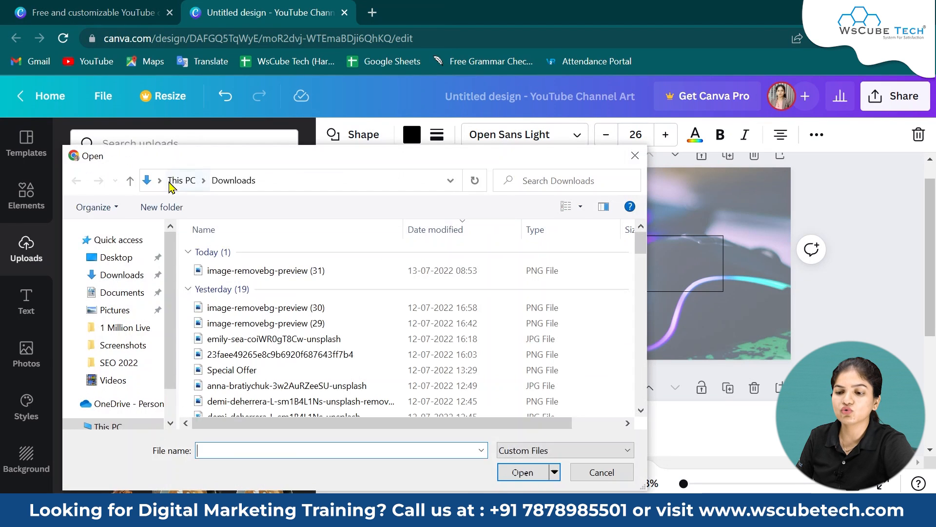
click(217, 270)
click(522, 472)
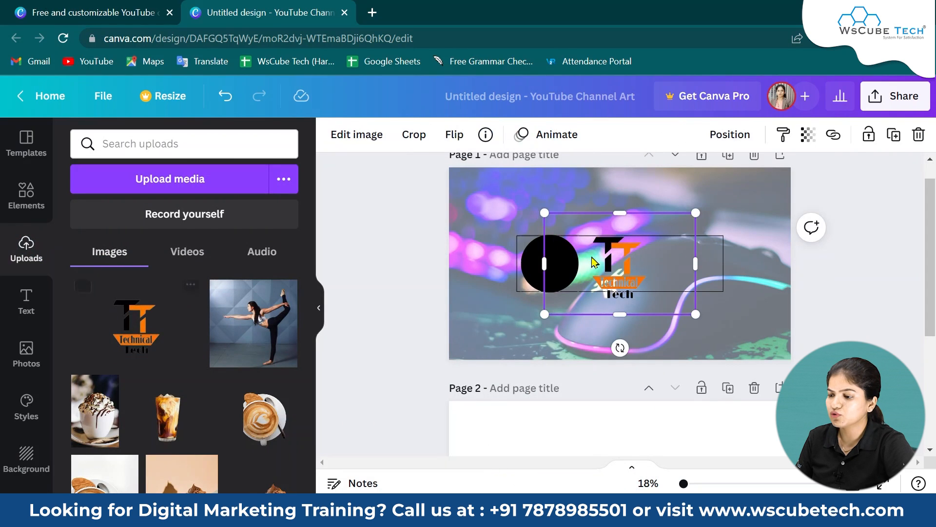
- Move the Technical Tech logo over the circle and shrink it to roughly the circle's size
drag(592, 261, 538, 261)
drag(642, 310, 609, 287)
drag(551, 264, 558, 277)
double_click(557, 277)
drag(608, 307, 605, 303)
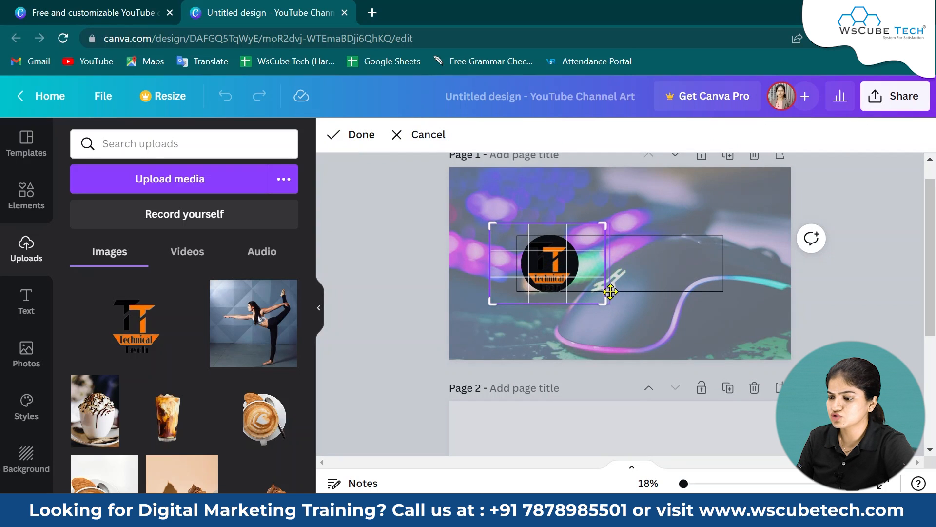
click(637, 327)
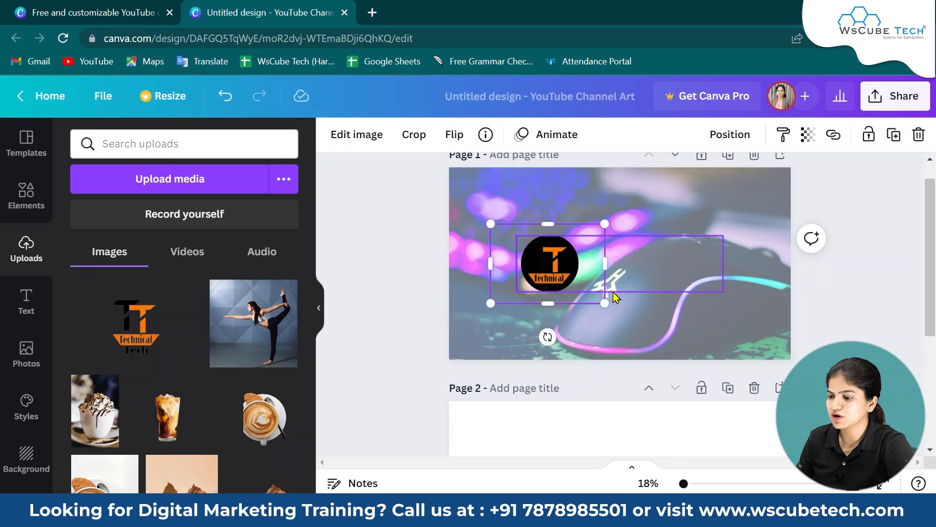
- Fill the circle behind the logo with white
click(554, 270)
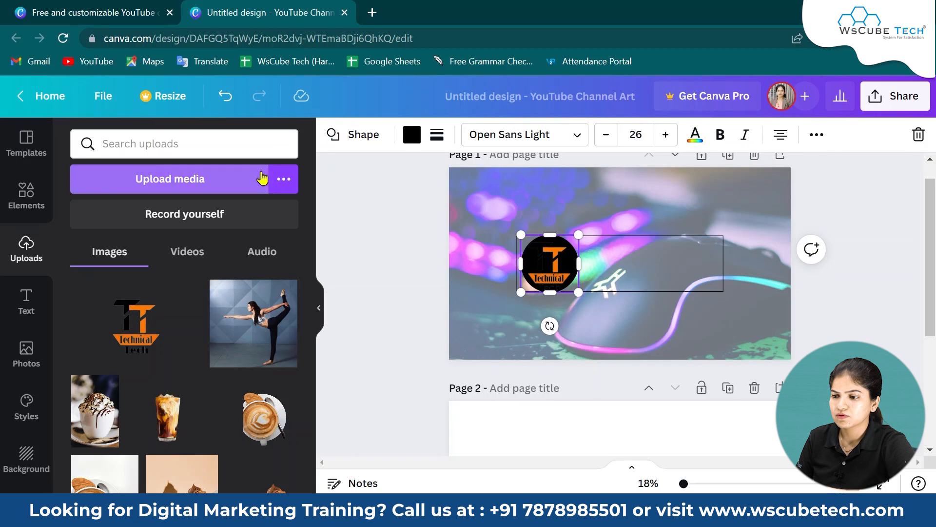
click(409, 139)
click(208, 212)
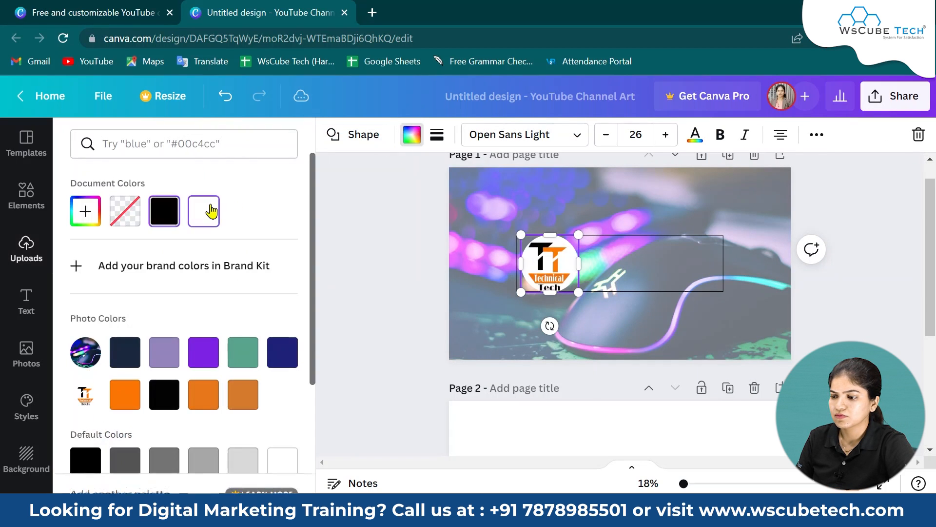
- Shrink the logo slightly more and centre it so that it fits inside the circle
click(599, 300)
drag(604, 297, 593, 295)
drag(544, 270, 546, 264)
click(688, 314)
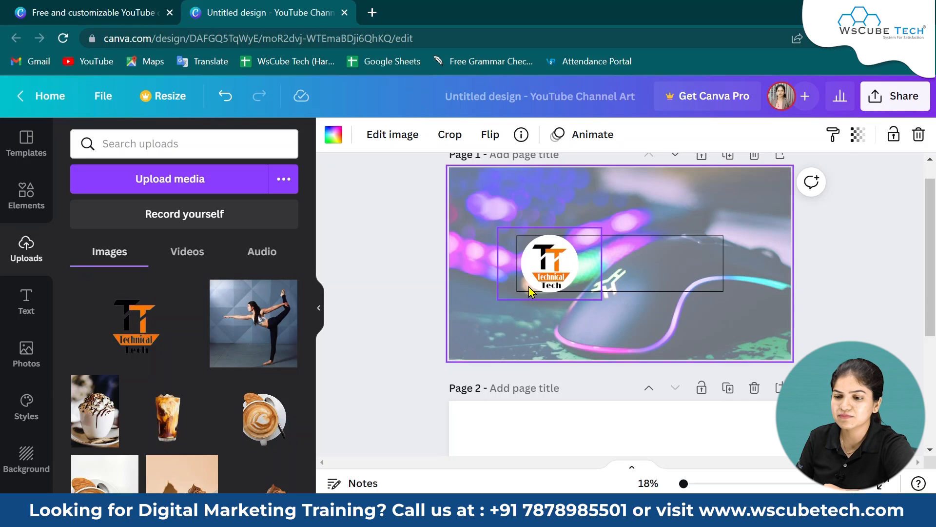
- Search the elements library for "technology" photos, filter them by orange, and browse for a background image
click(34, 221)
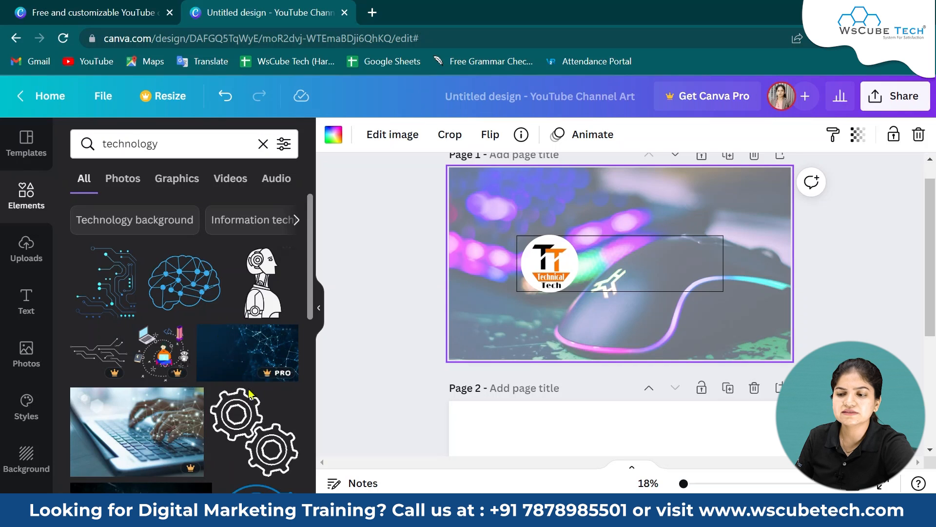
click(137, 185)
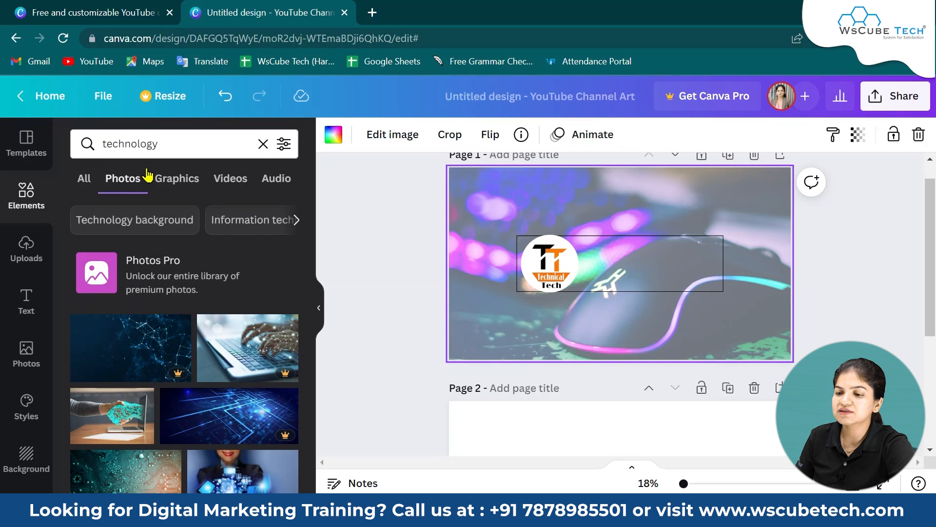
click(283, 146)
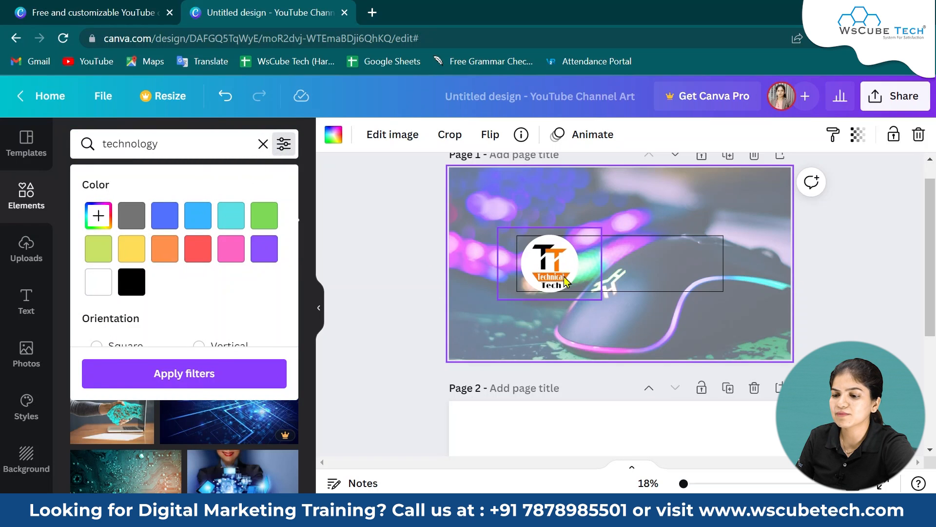
click(162, 255)
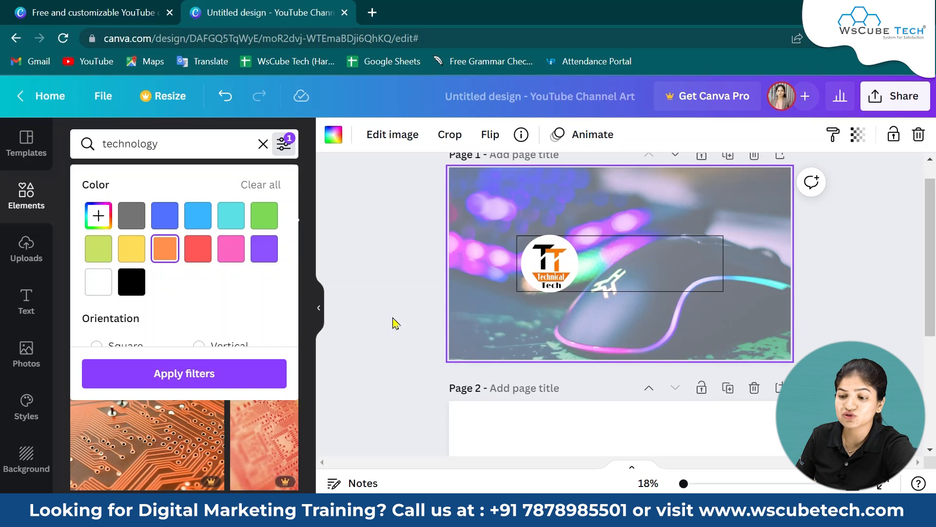
click(408, 320)
scroll(203, 391, down, 5)
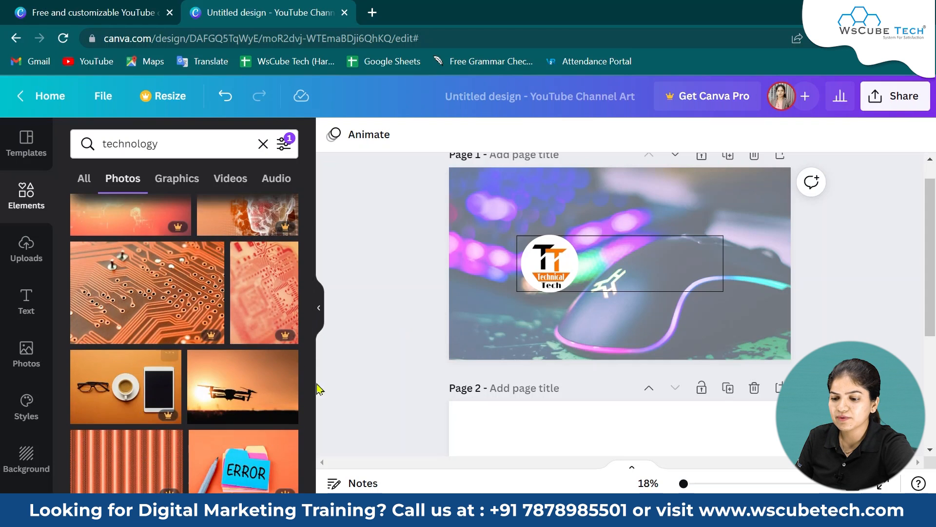
scroll(224, 385, down, 10)
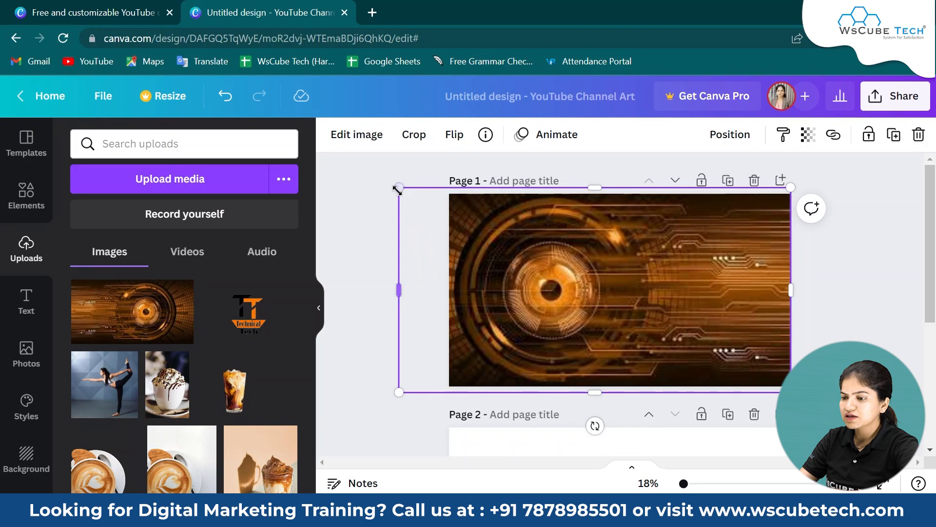
- Shrink the orange technology background image slightly and send it backward two levels, behind the circle and rectangle
mouse_move(401, 188)
mouse_down()
mouse_move(424, 193)
mouse_move(412, 185)
mouse_move(414, 193)
mouse_up()
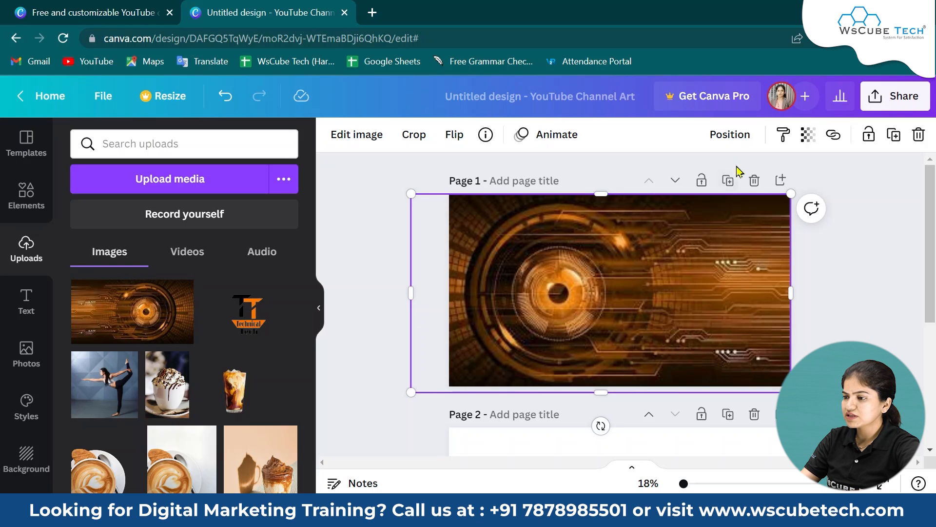
click(731, 143)
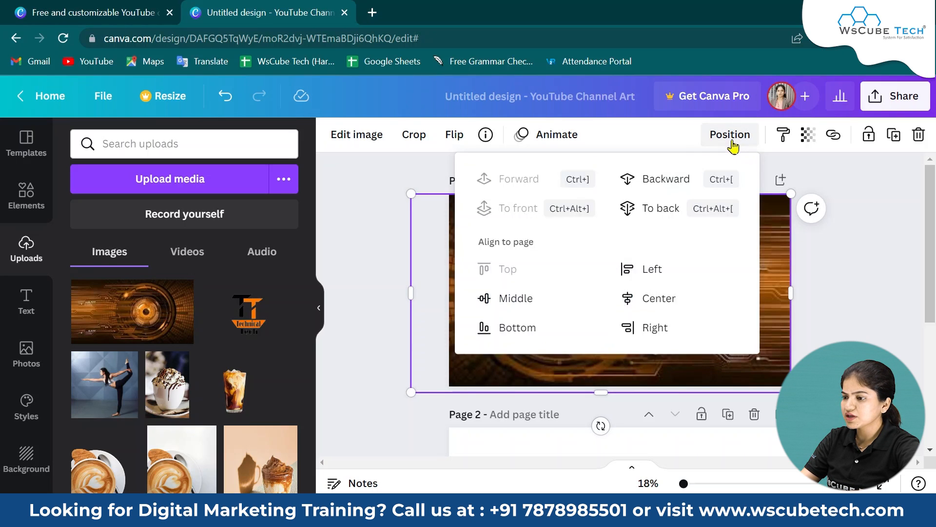
click(664, 179)
click(665, 177)
key(Escape)
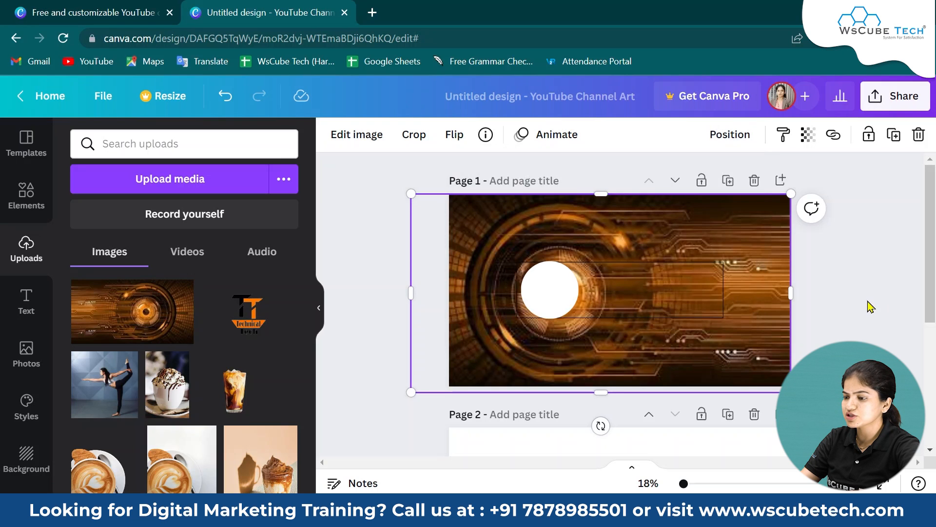
- Bring the hidden Technical Tech logo forward one level so that it sits on top of the white circle
click(553, 293)
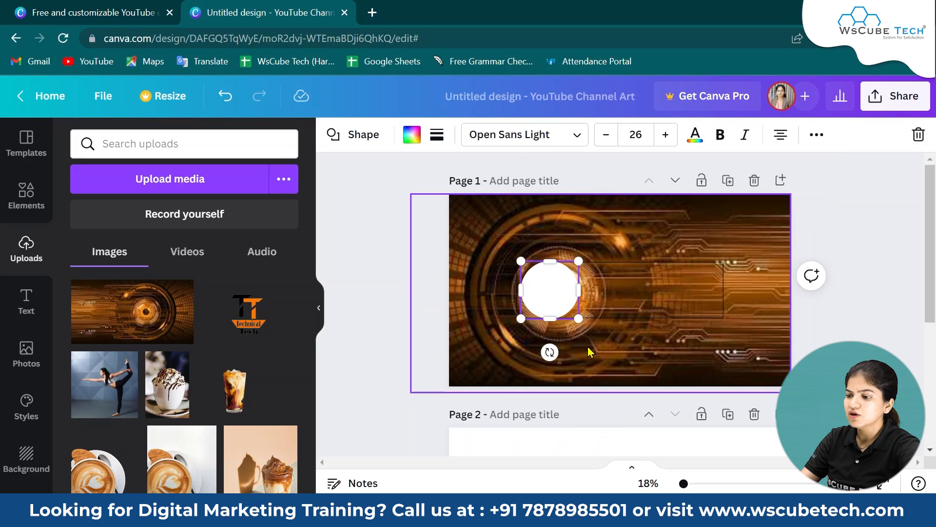
click(556, 331)
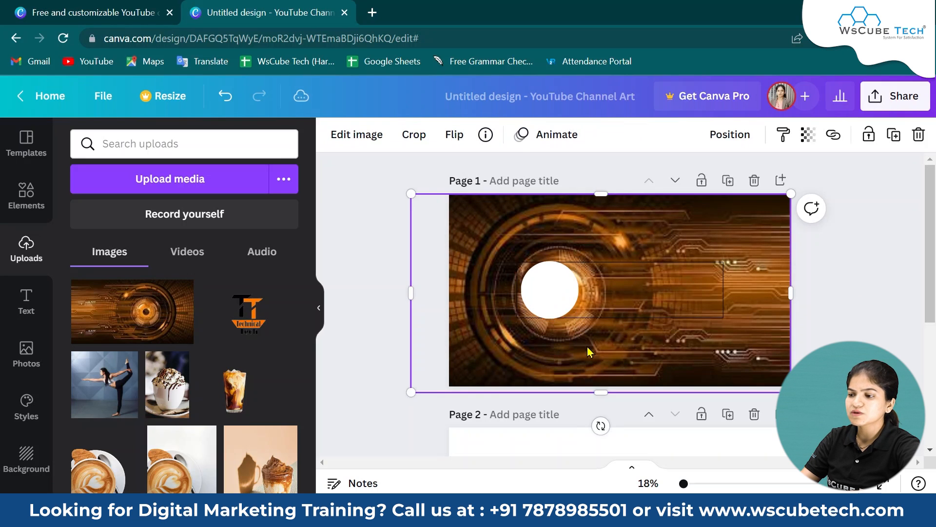
click(557, 327)
click(723, 142)
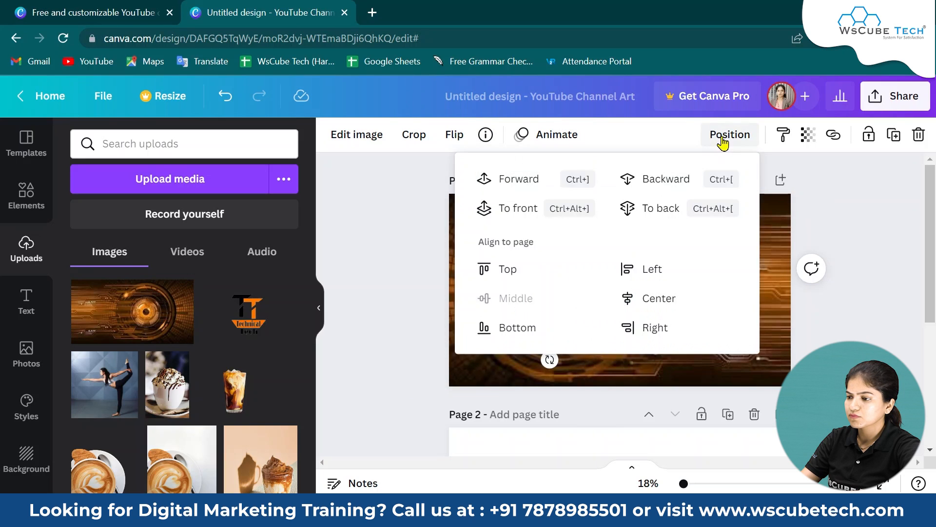
click(510, 179)
click(865, 310)
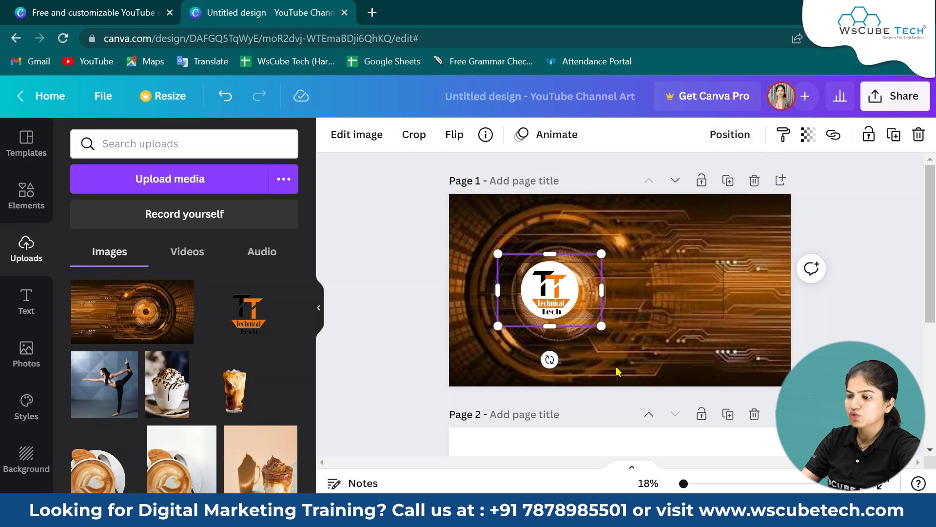
- Enlarge the background image slightly so that its glowing ring lines up around the logo circle
click(585, 369)
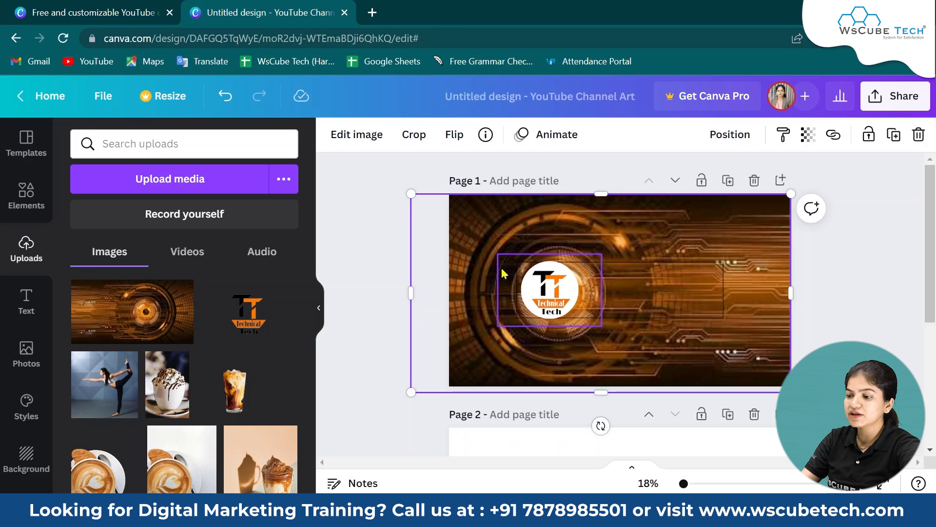
click(686, 288)
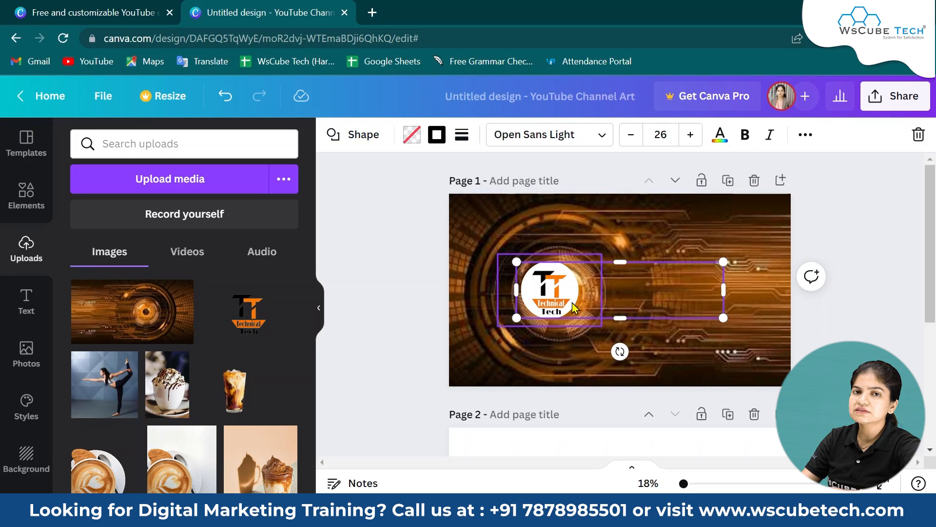
click(471, 347)
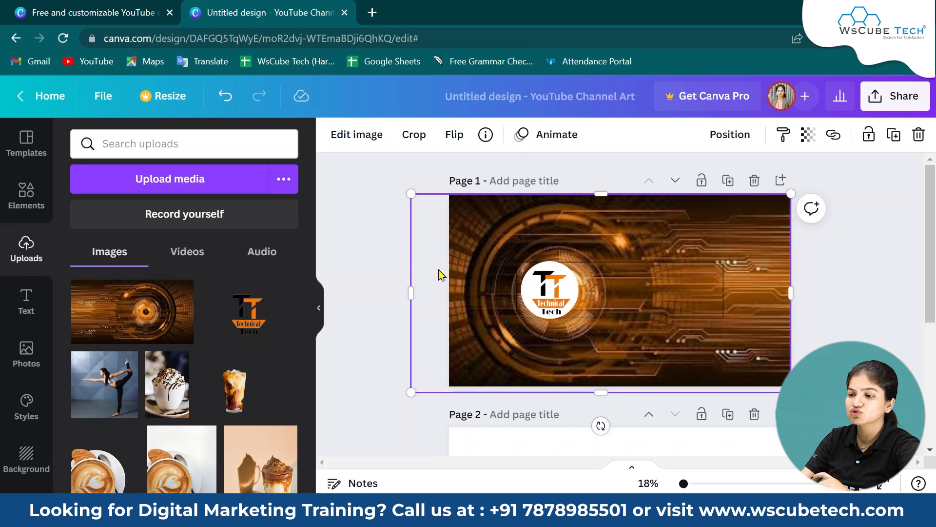
drag(407, 192, 392, 182)
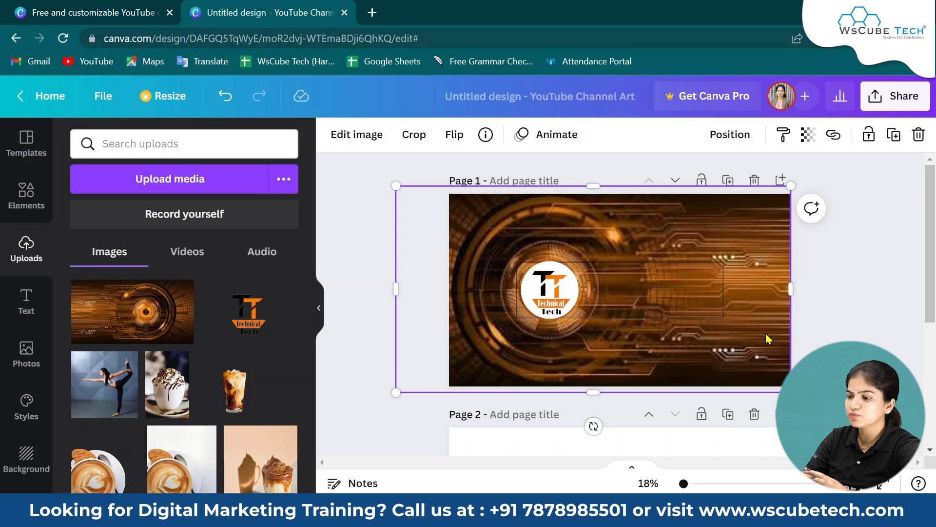
- Select the outlined safe-area rectangle and open the options for adding text to the page
click(655, 287)
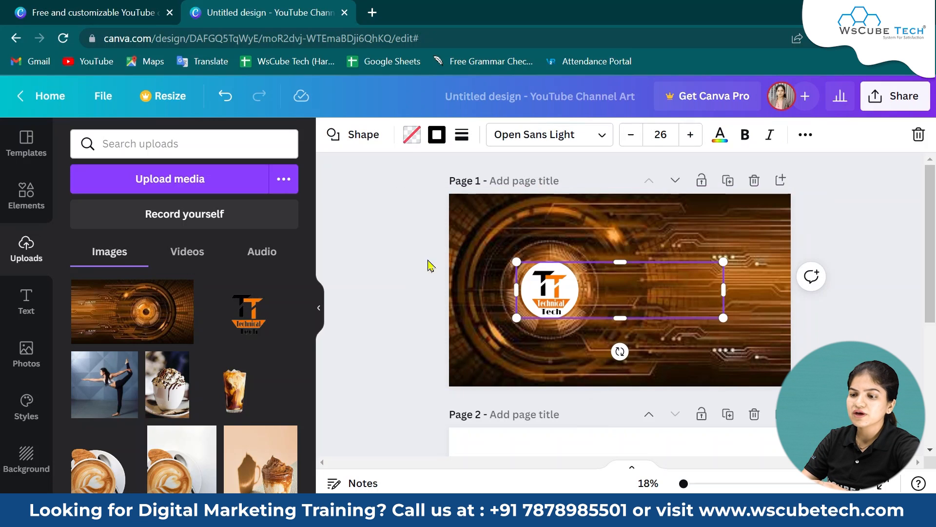
click(27, 303)
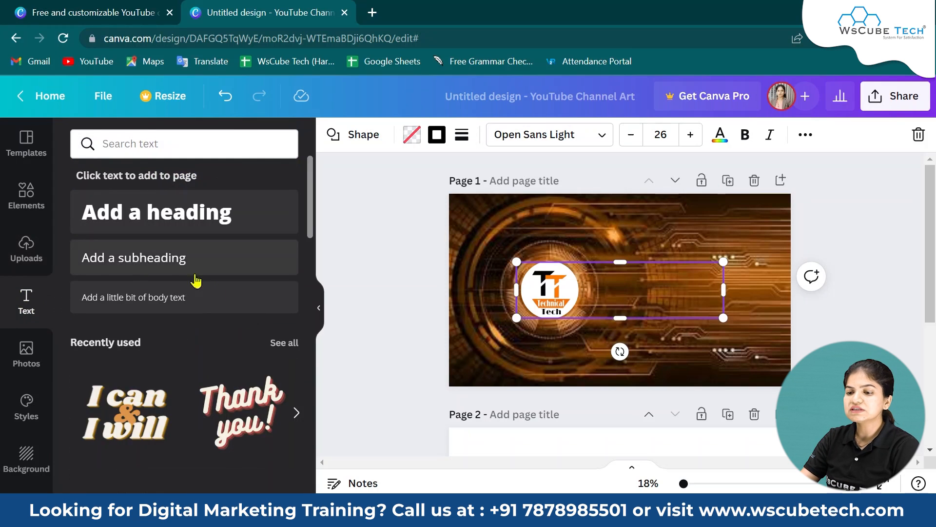